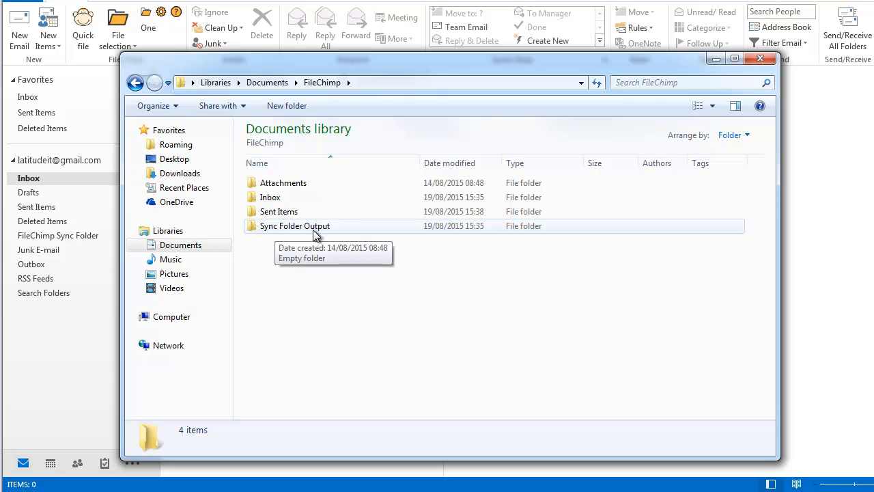
Open the Sync Folder Output folder inside Documents\FileChimp to check its contents
{"action": "left_click", "coordinate": [314, 229]}
{"action": "double_click", "coordinate": [315, 230]}
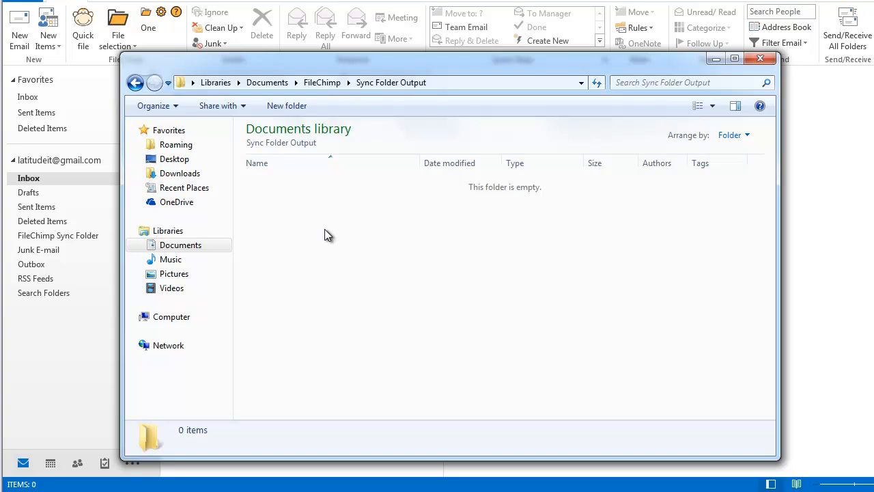
Switch to Outlook and create two subfolders named DataQ and Latitude under the FileChimp Sync Folder
{"action": "left_click", "coordinate": [79, 236]}
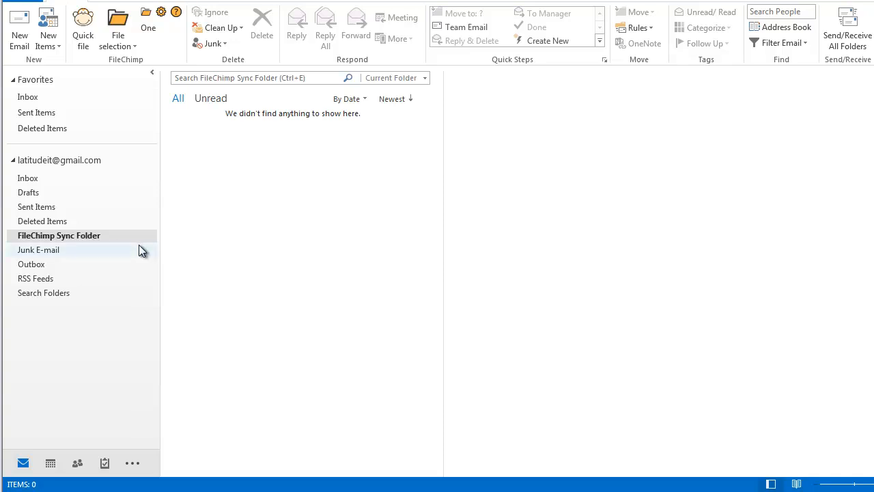
{"action": "right_click", "coordinate": [115, 237]}
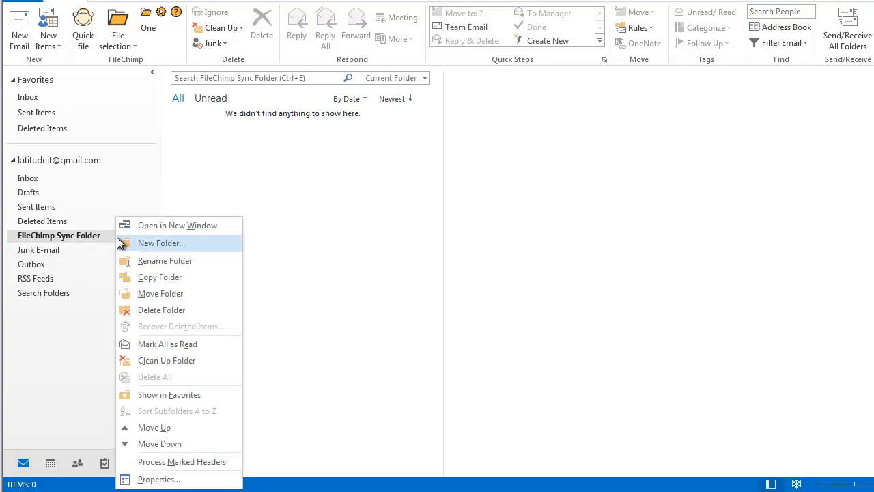
{"action": "left_click", "coordinate": [154, 243]}
{"action": "type", "text": "DataQ"}
{"action": "key", "text": "Return"}
{"action": "right_click", "coordinate": [52, 235]}
{"action": "left_click", "coordinate": [75, 242]}
{"action": "type", "text": "Latitude"}
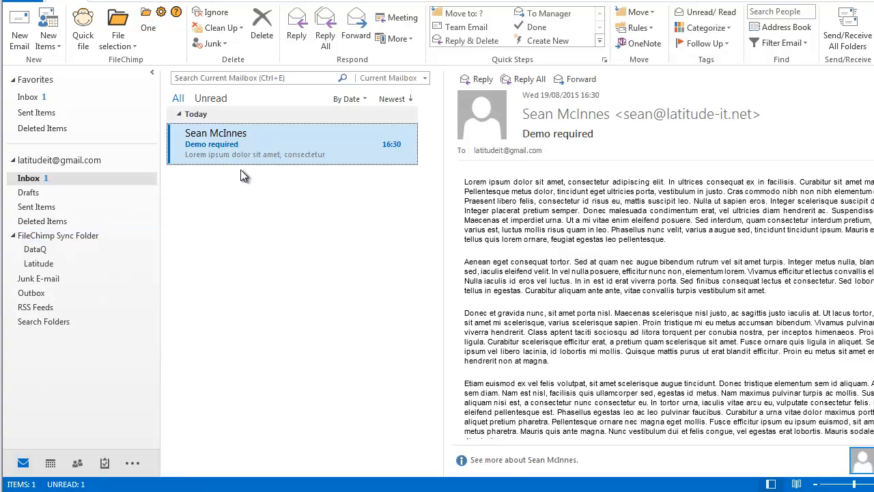
Move the "Demo required" email from the Inbox into the DataQ sync folder and view it there
{"action": "left_click_drag", "start_coordinate": [240, 144], "coordinate": [41, 252]}
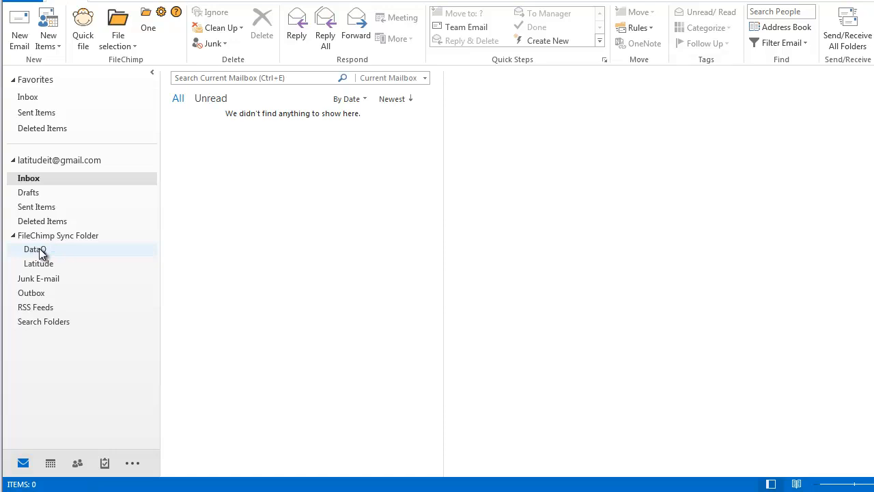
{"action": "left_click", "coordinate": [41, 251]}
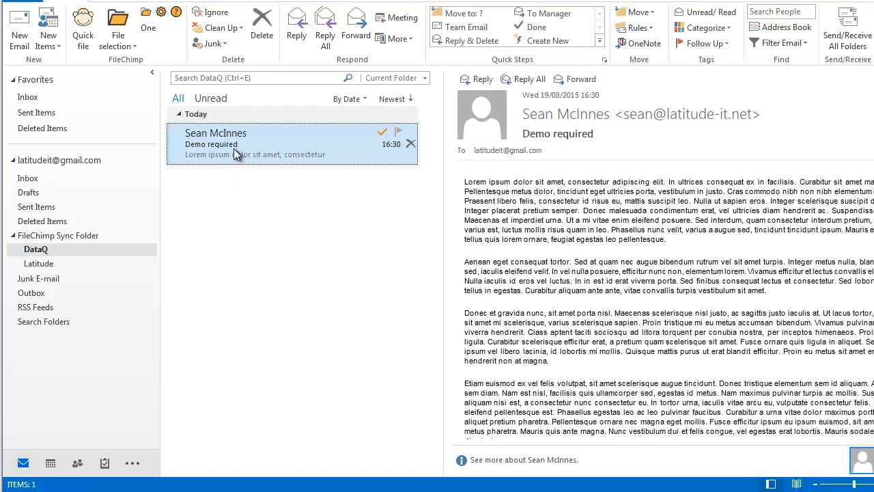
{"action": "left_click", "coordinate": [137, 491]}
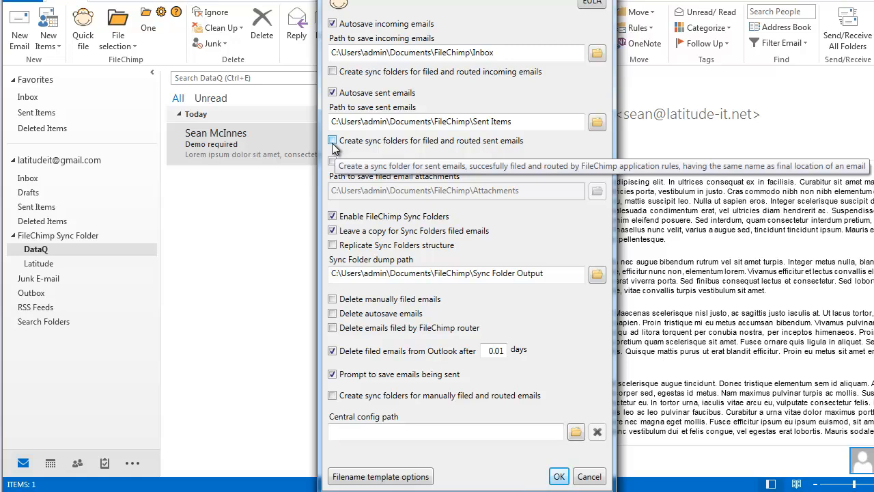
Enable creating sync folders for filed and routed sent emails and save the FileChimp settings
{"action": "left_click", "coordinate": [333, 141]}
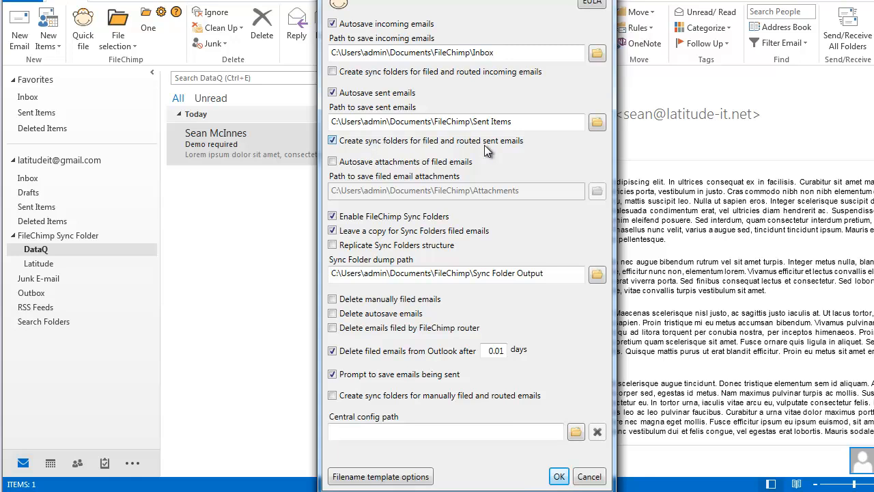
{"action": "left_click", "coordinate": [560, 476]}
In the FileChimp application, create a new profile that monitors Documents\FileChimp\Sync Folder Output as its source folder
{"action": "left_click", "coordinate": [806, 490]}
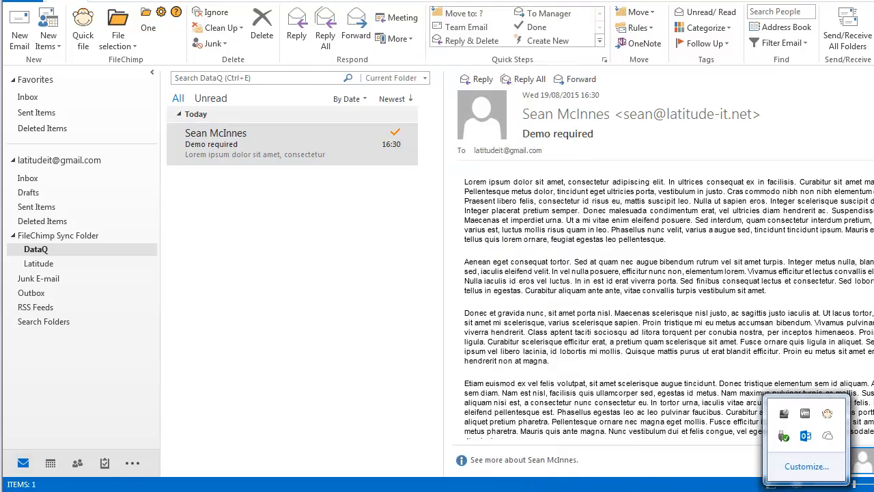
{"action": "left_click", "coordinate": [829, 415]}
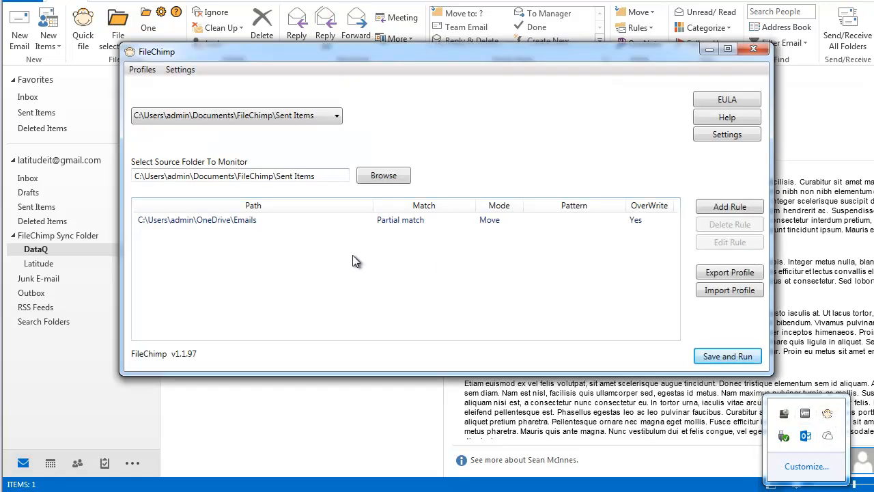
{"action": "left_click", "coordinate": [137, 74]}
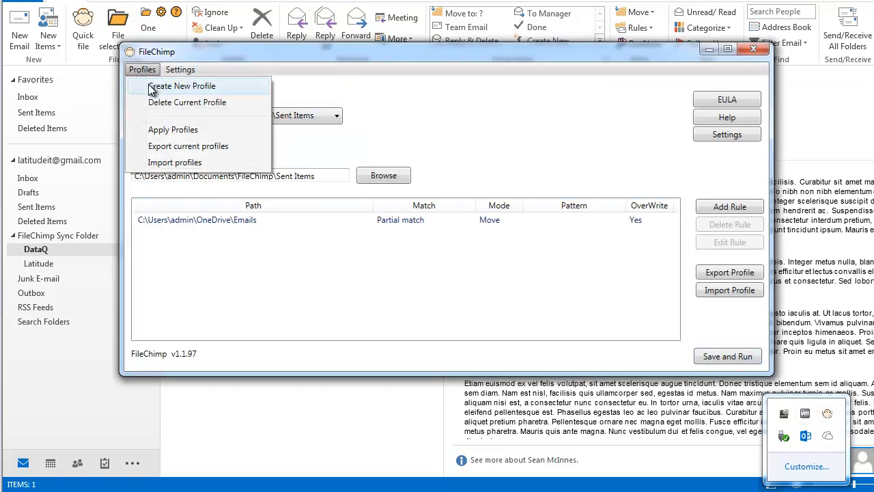
{"action": "left_click", "coordinate": [152, 85]}
{"action": "left_click", "coordinate": [372, 179]}
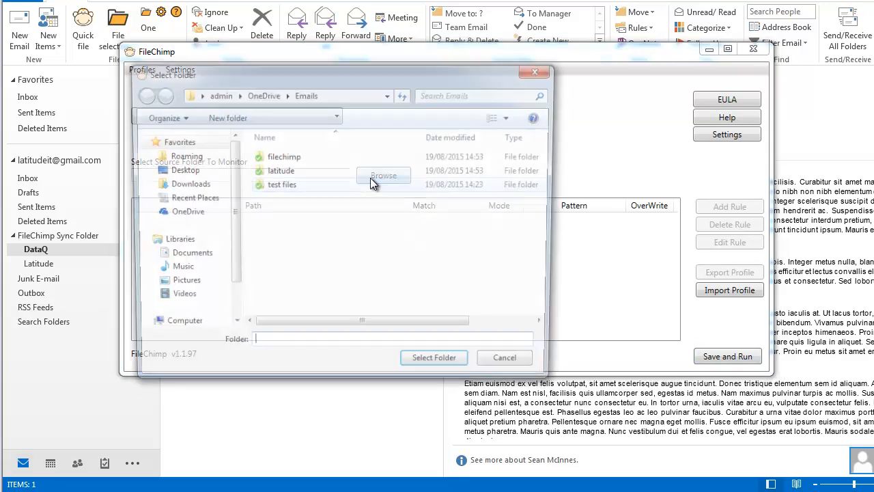
{"action": "left_click", "coordinate": [181, 257]}
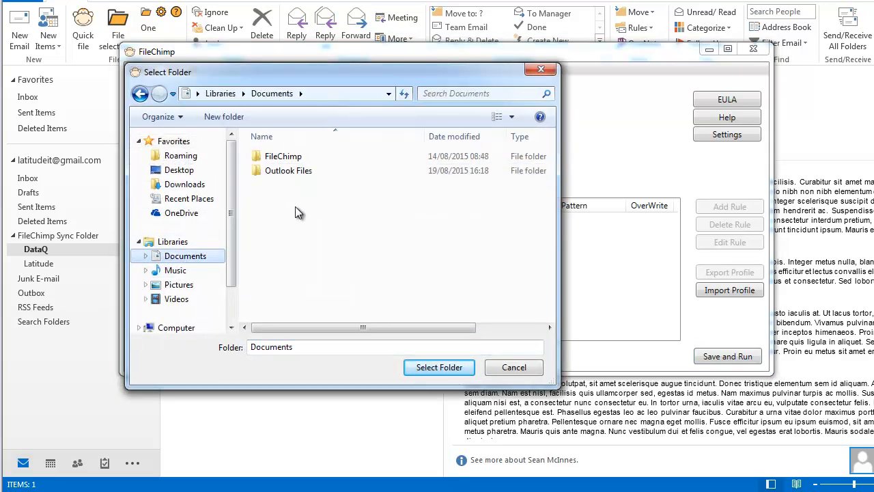
{"action": "left_click", "coordinate": [291, 171]}
{"action": "double_click", "coordinate": [276, 158]}
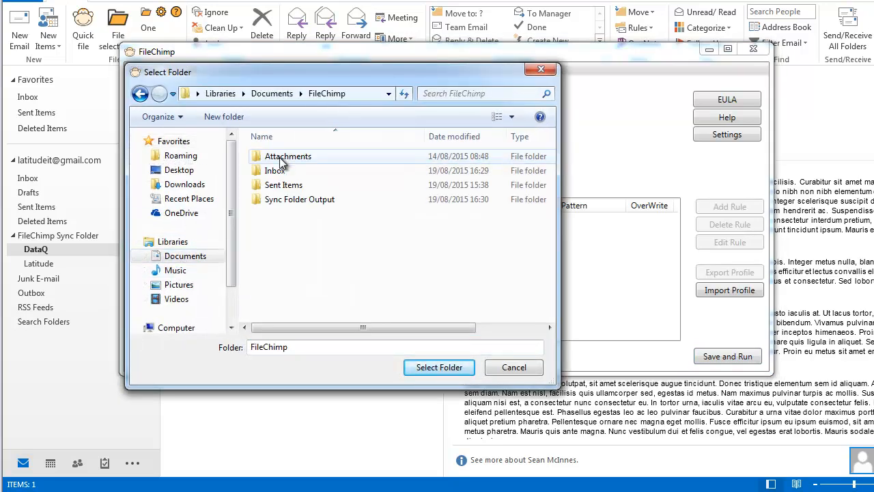
{"action": "left_click", "coordinate": [287, 201]}
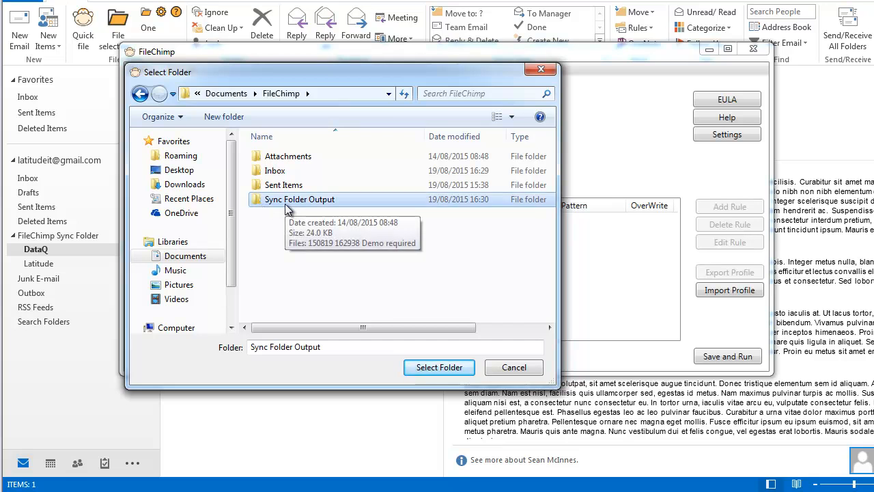
{"action": "left_click", "coordinate": [441, 369]}
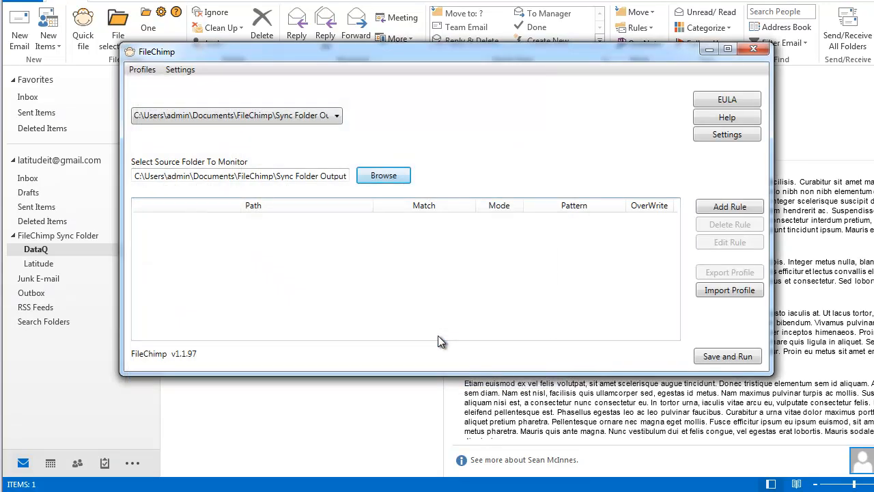
Start a new rule for the profile with OneDrive\Emails as its destination folder
{"action": "left_click", "coordinate": [708, 207]}
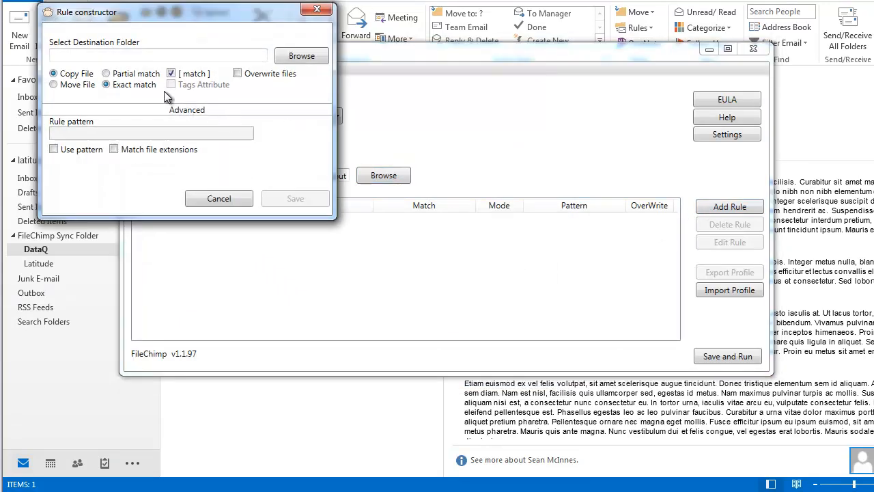
{"action": "left_click", "coordinate": [295, 55]}
{"action": "left_click", "coordinate": [101, 173]}
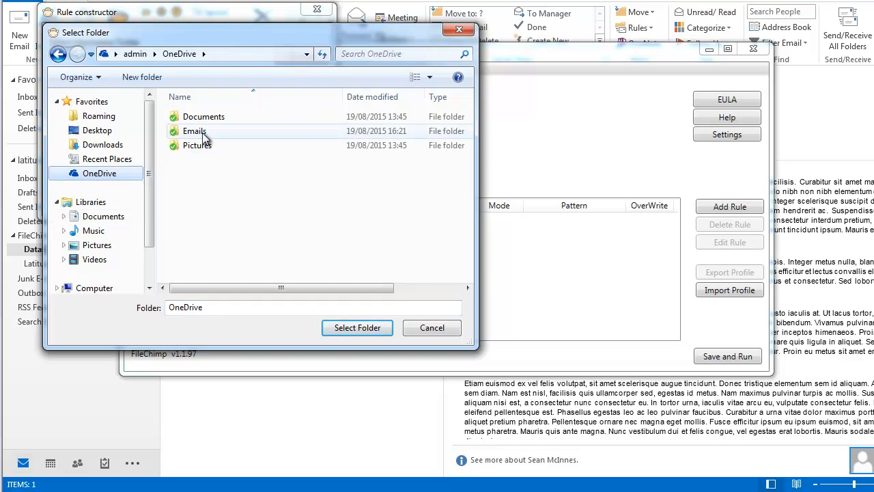
{"action": "double_click", "coordinate": [194, 131]}
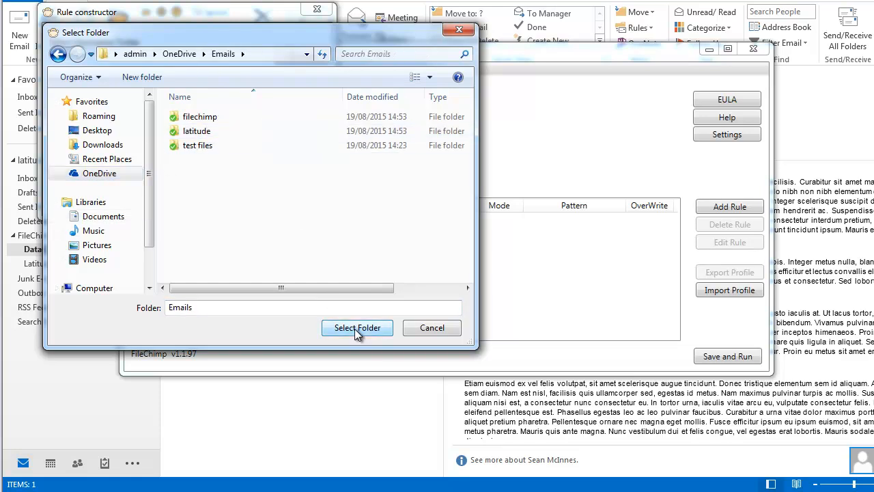
{"action": "left_click", "coordinate": [356, 328]}
Set the rule to Move File, Partial match and Tags Attribute without [ match ], enable overwriting files, then save and run the profile
{"action": "left_click", "coordinate": [54, 85]}
{"action": "left_click", "coordinate": [106, 73]}
{"action": "left_click", "coordinate": [171, 74]}
{"action": "left_click", "coordinate": [171, 84]}
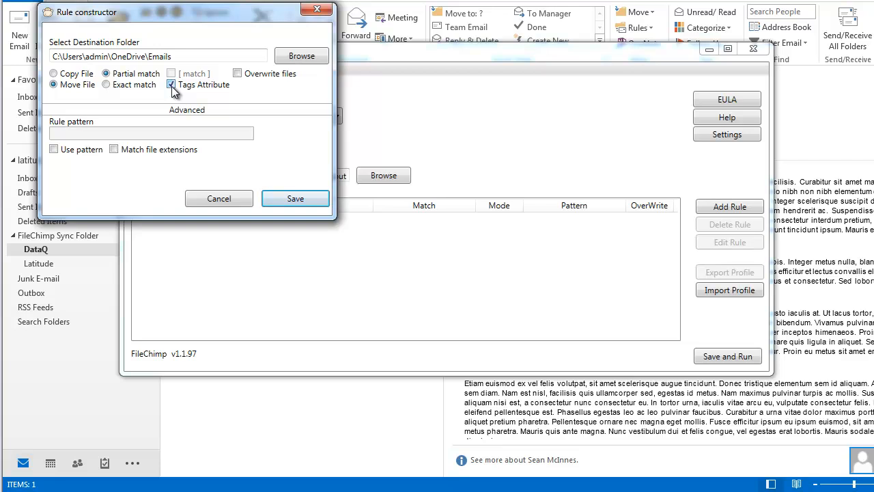
{"action": "left_click", "coordinate": [238, 74]}
{"action": "left_click", "coordinate": [300, 198]}
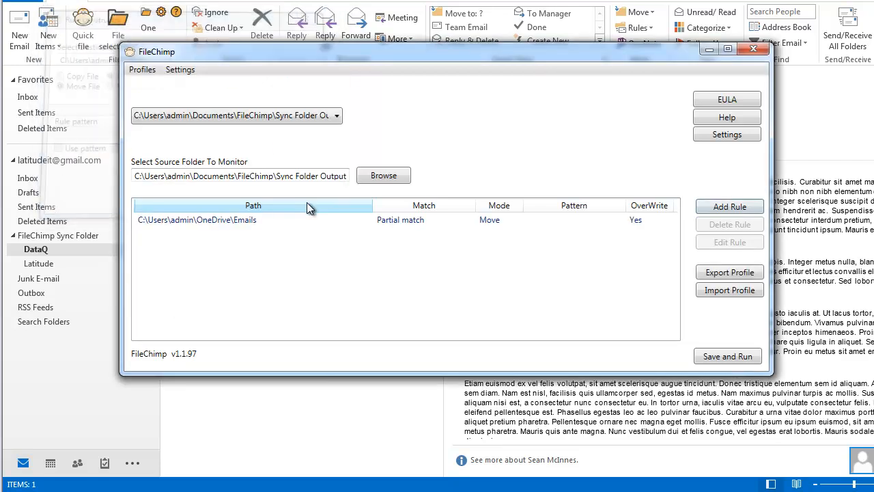
{"action": "left_click", "coordinate": [726, 360]}
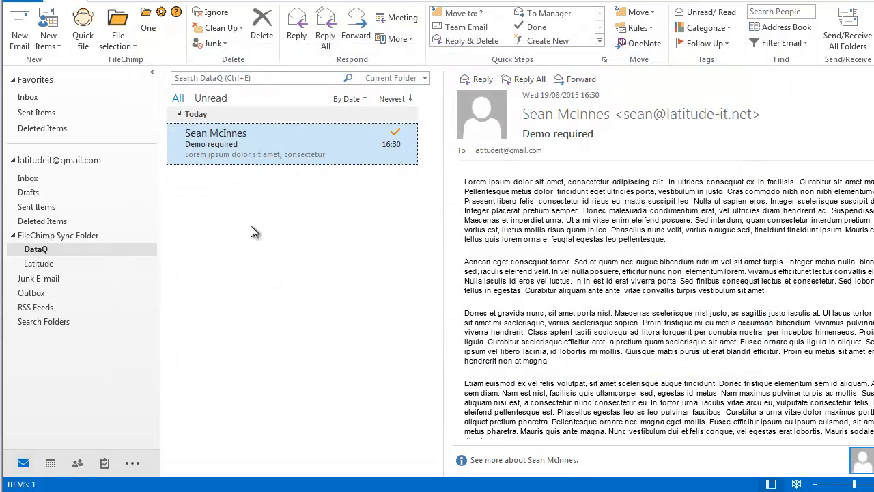
Send a new email to the contact with subject "Latitude" and body "Test1", without choosing a filing location
{"action": "left_click", "coordinate": [21, 36]}
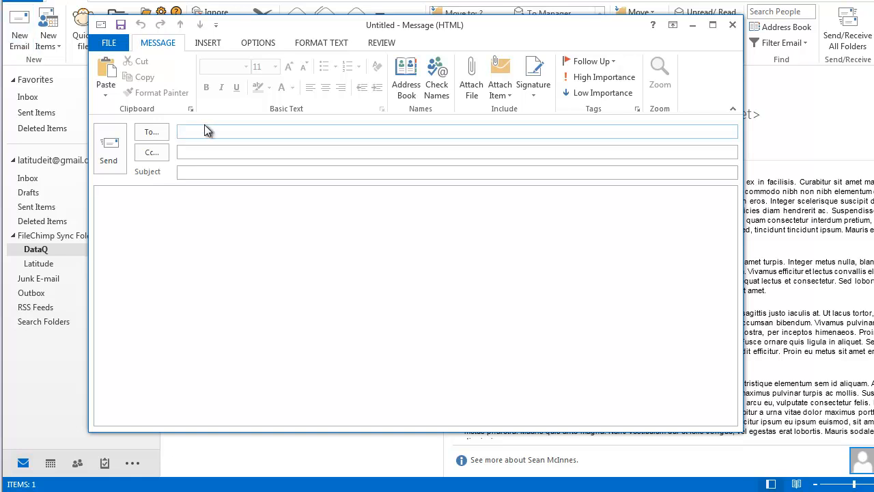
{"action": "type", "text": "sean"}
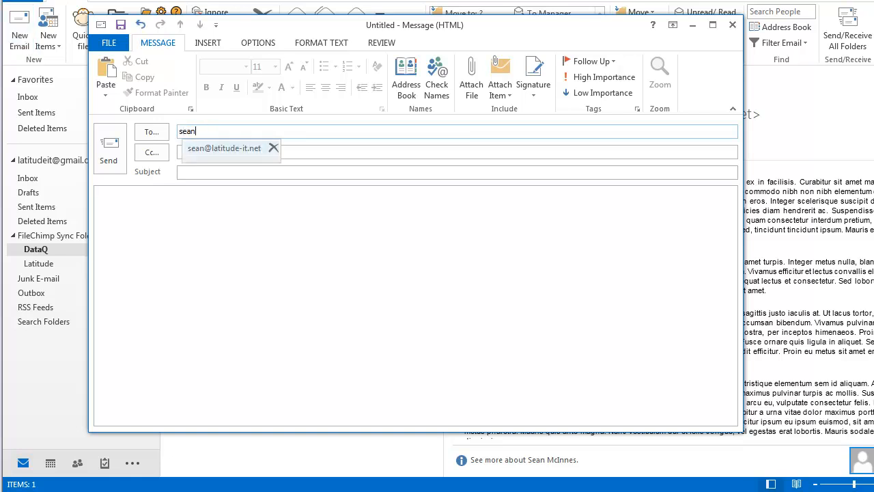
{"action": "key", "text": "Tab"}
{"action": "type", "text": "Latitude"}
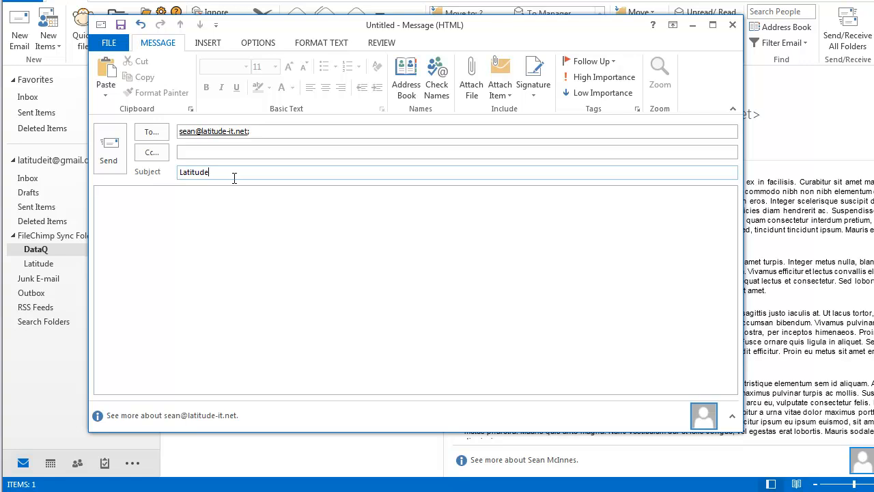
{"action": "left_click", "coordinate": [166, 197]}
{"action": "type", "text": "test1"}
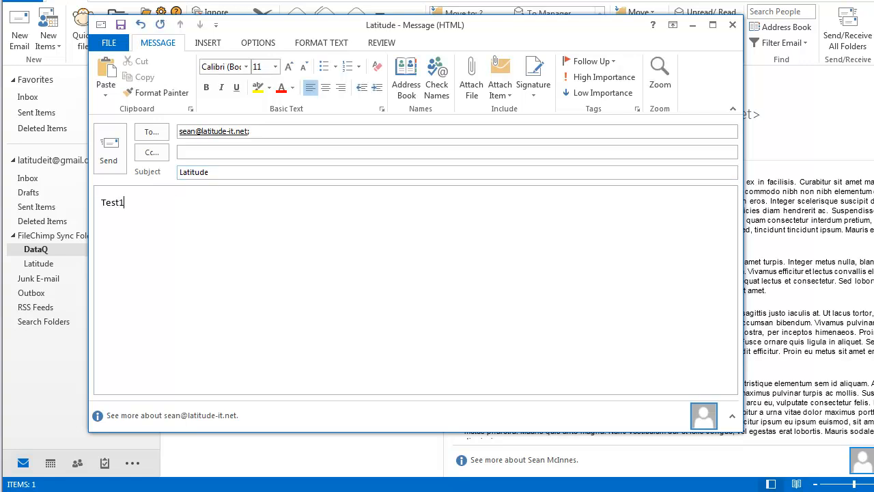
{"action": "left_click", "coordinate": [119, 165]}
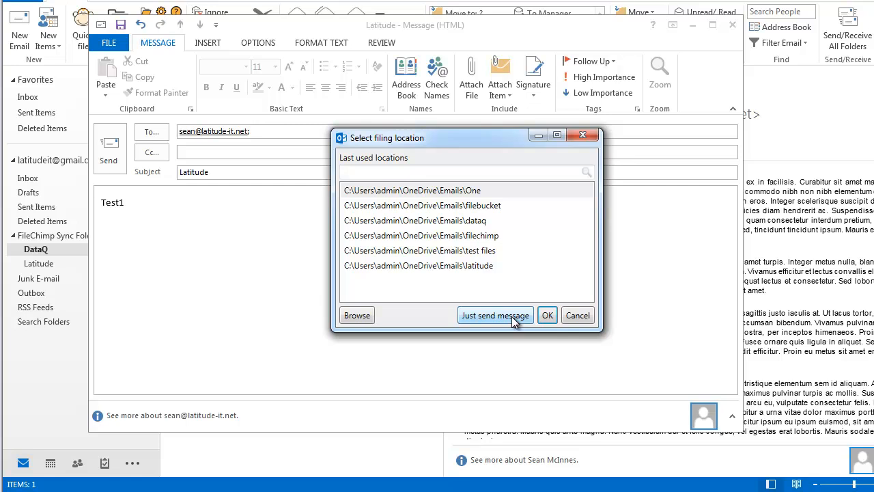
{"action": "left_click", "coordinate": [513, 320]}
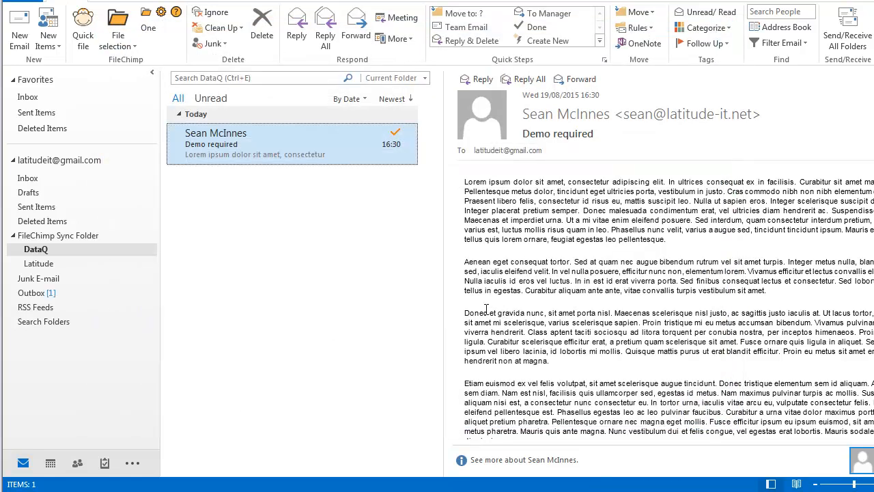
Check the Latitude sync folder for the sent message, and browse OneDrive\Emails\latitude in File Explorer for its filed copy
{"action": "left_click", "coordinate": [42, 265]}
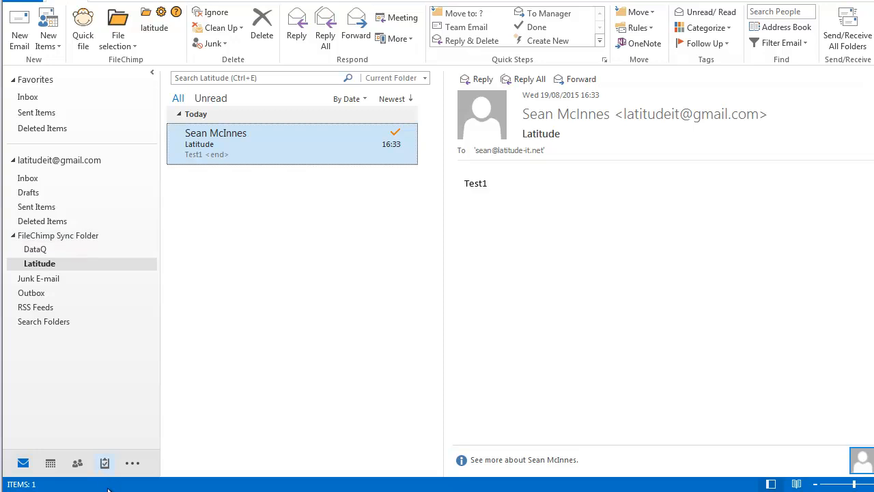
{"action": "left_click", "coordinate": [179, 489]}
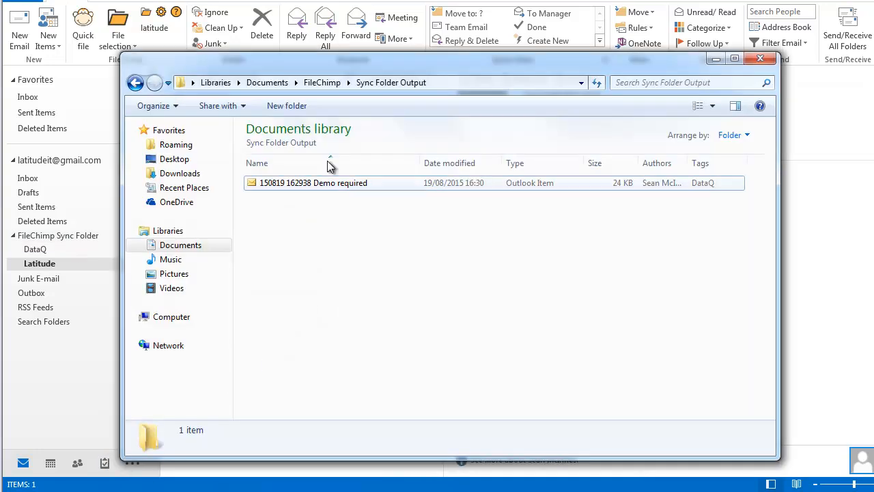
{"action": "left_click", "coordinate": [323, 83]}
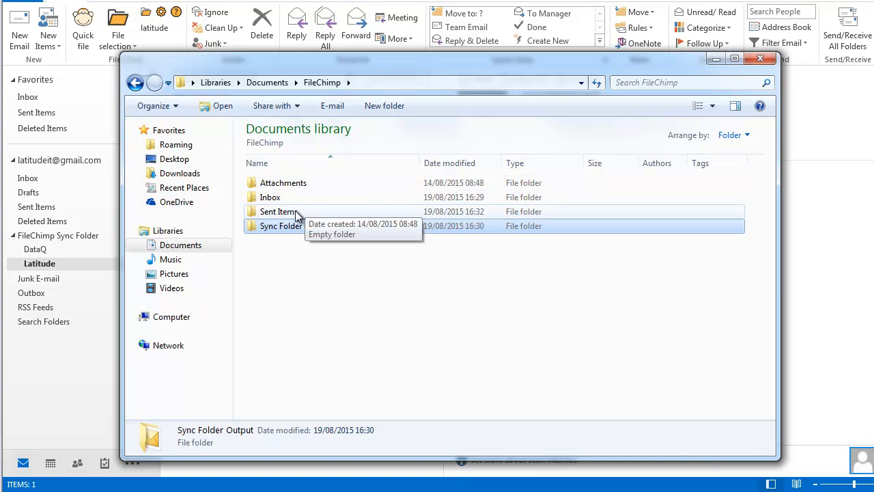
{"action": "left_click", "coordinate": [202, 202]}
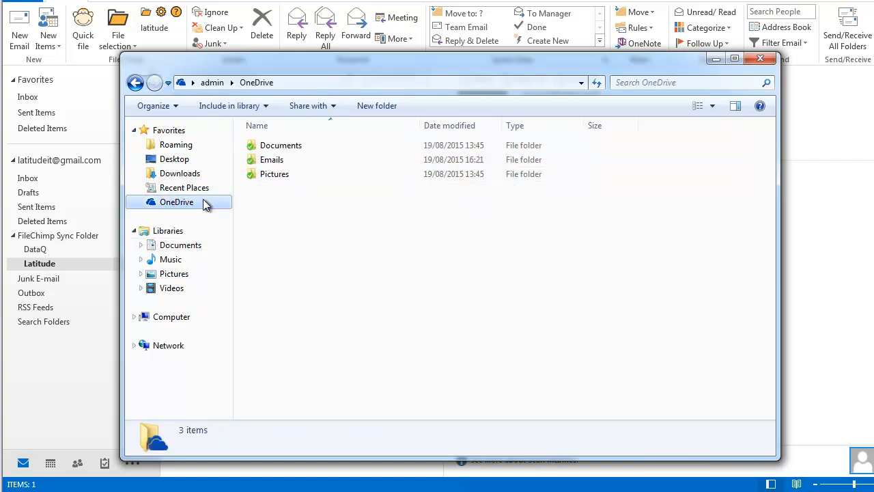
{"action": "double_click", "coordinate": [271, 164]}
{"action": "double_click", "coordinate": [272, 160]}
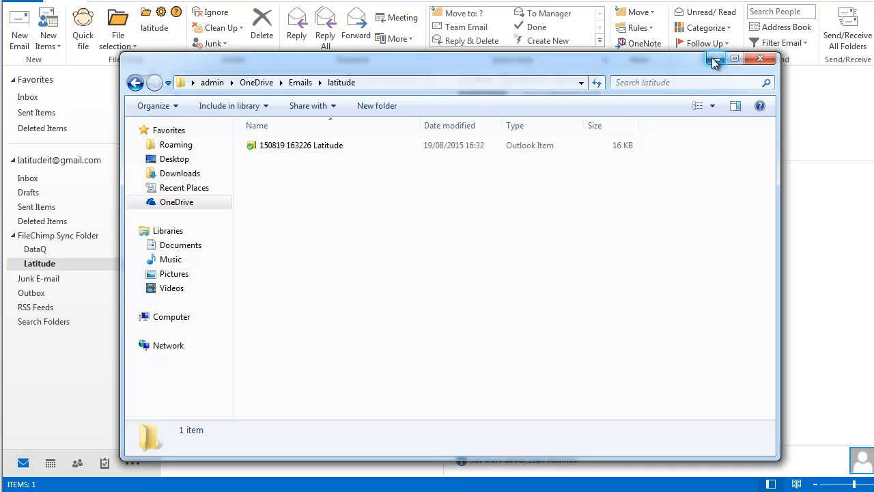
Create a new folder named "One" inside OneDrive\Emails
{"action": "left_click", "coordinate": [301, 82]}
{"action": "left_click", "coordinate": [272, 195]}
{"action": "right_click", "coordinate": [271, 194]}
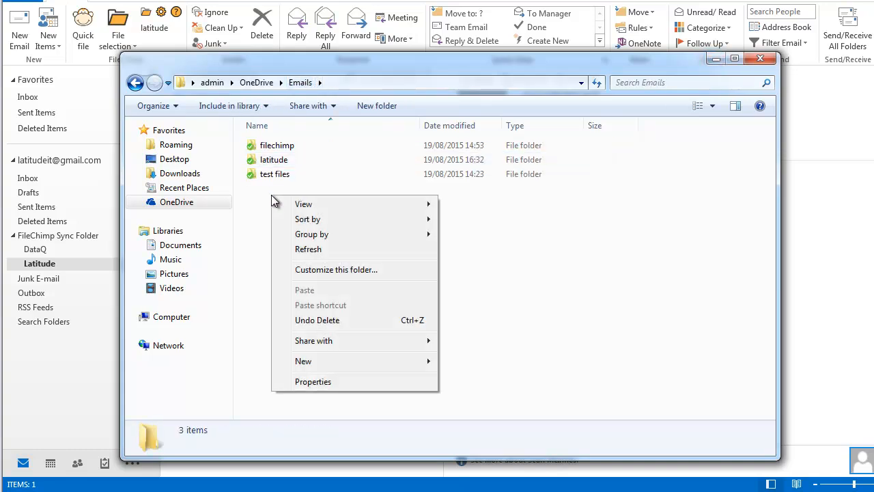
{"action": "mouse_move", "coordinate": [416, 366]}
{"action": "left_click", "coordinate": [484, 174]}
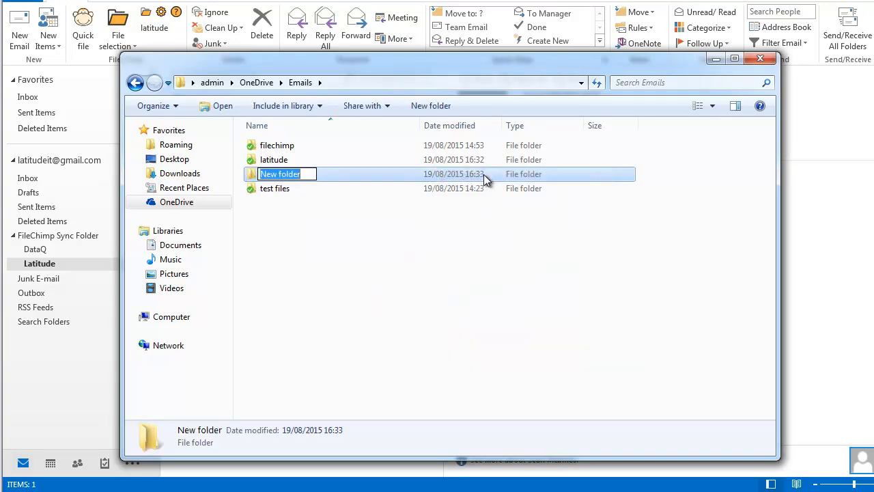
{"action": "type", "text": "One"}
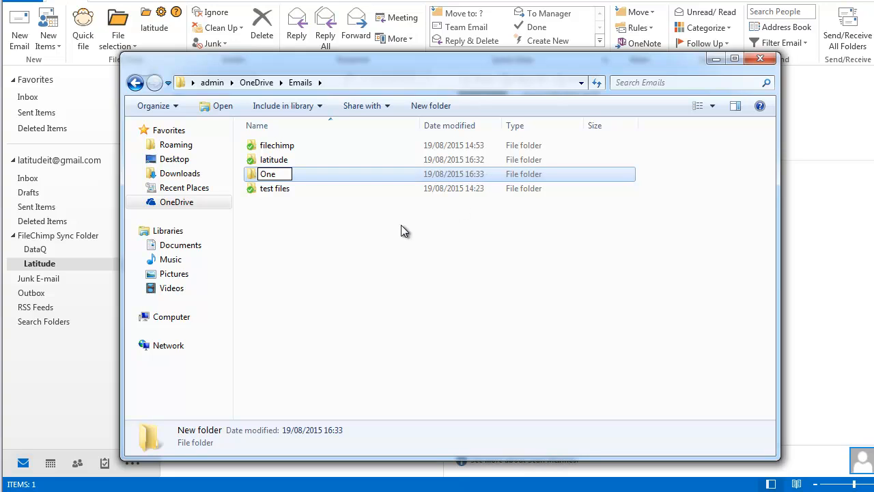
{"action": "left_click", "coordinate": [386, 228]}
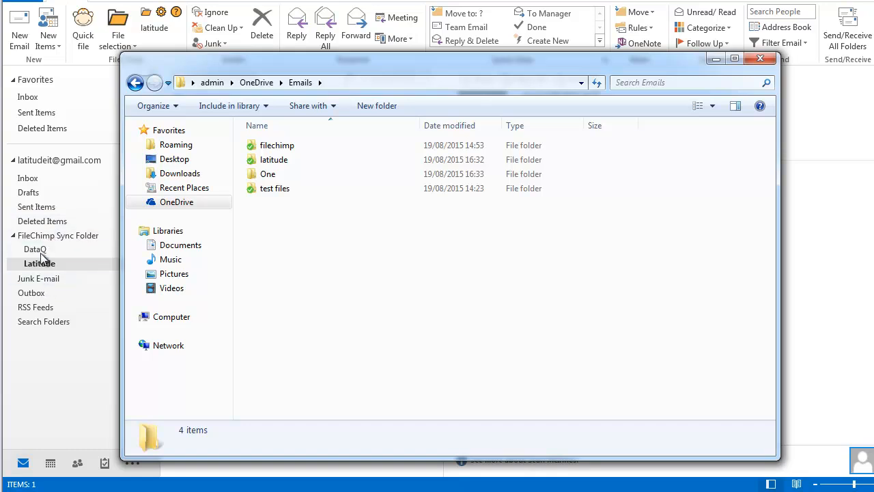
Send a new email to the contact with subject "One" and body "Test2", without choosing a filing location
{"action": "left_click", "coordinate": [20, 32]}
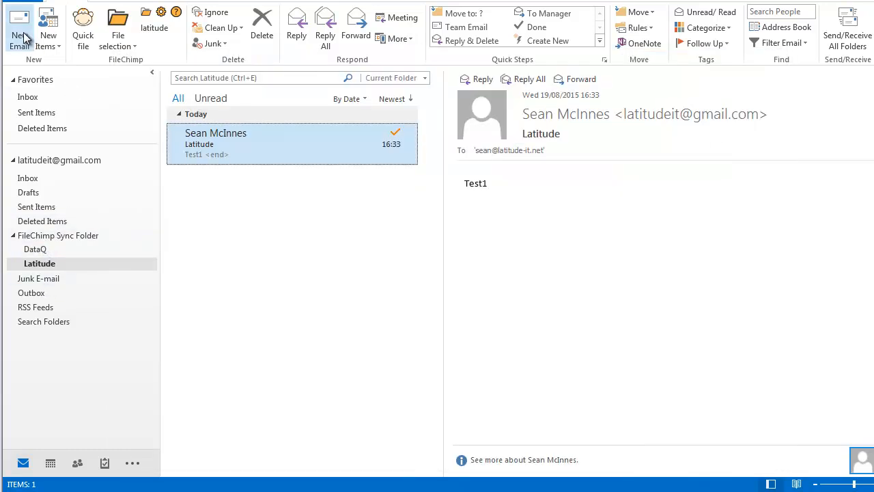
{"action": "type", "text": "sean"}
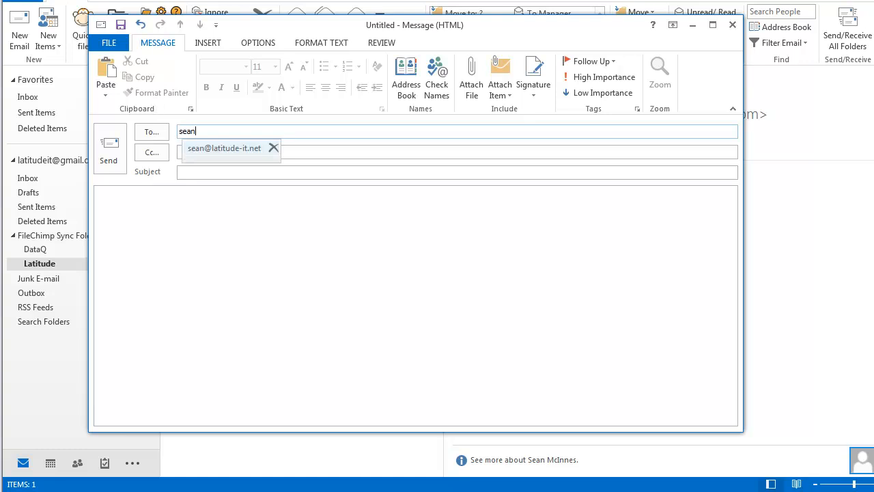
{"action": "key", "text": "Tab"}
{"action": "key", "text": "Tab"}
{"action": "type", "text": "One"}
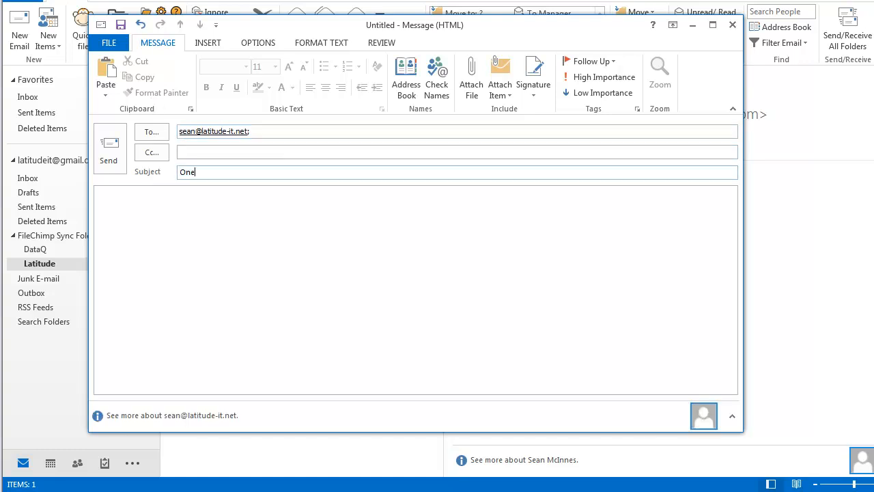
{"action": "key", "text": "Tab"}
{"action": "type", "text": "test2"}
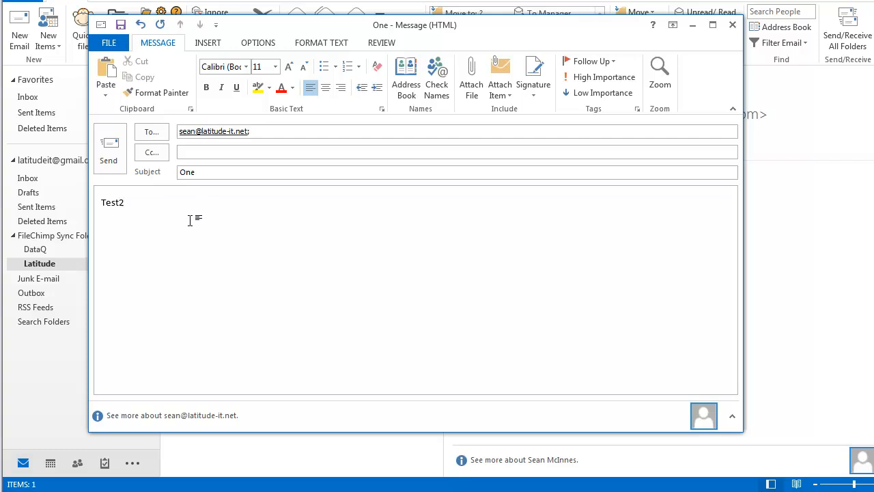
{"action": "left_click", "coordinate": [110, 152]}
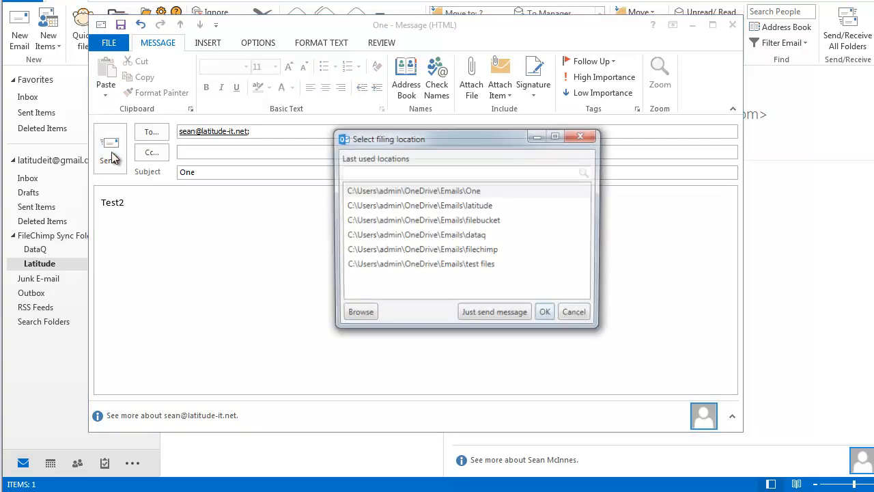
{"action": "left_click", "coordinate": [487, 315]}
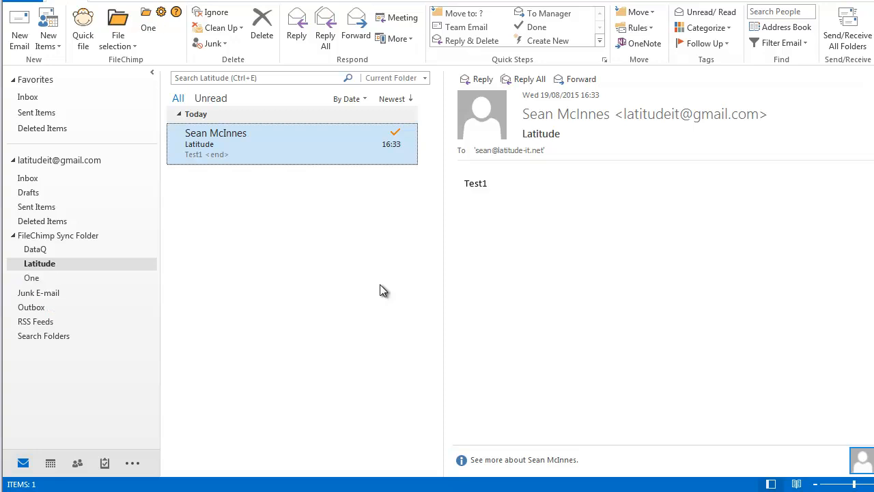
Check the One sync folder for the sent message, and browse OneDrive\Emails\One in File Explorer for its filed copy
{"action": "left_click", "coordinate": [32, 280]}
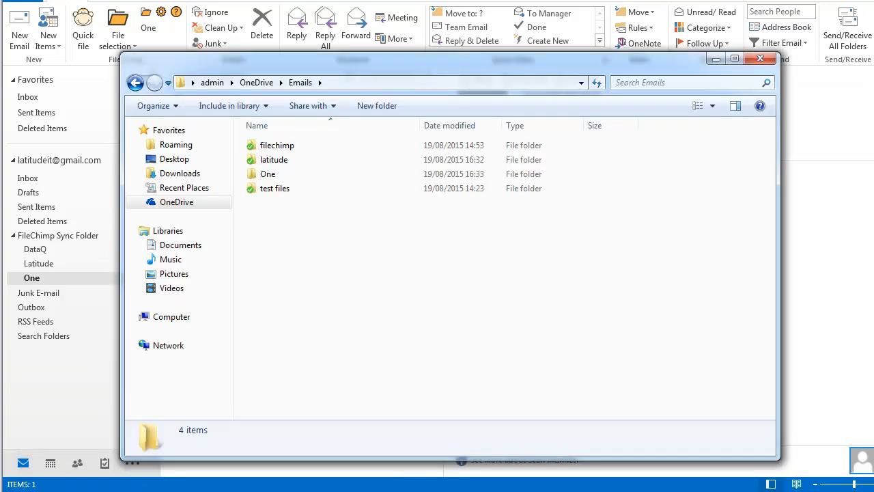
{"action": "double_click", "coordinate": [269, 175]}
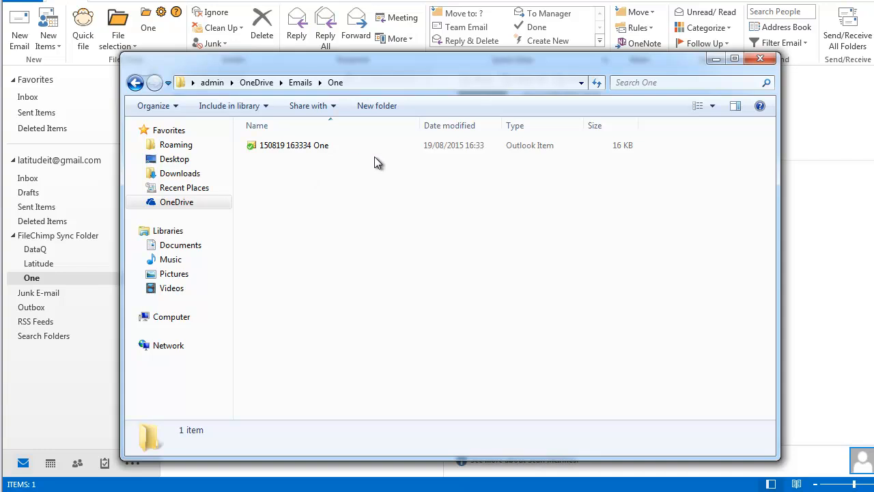
{"action": "left_click", "coordinate": [714, 60]}
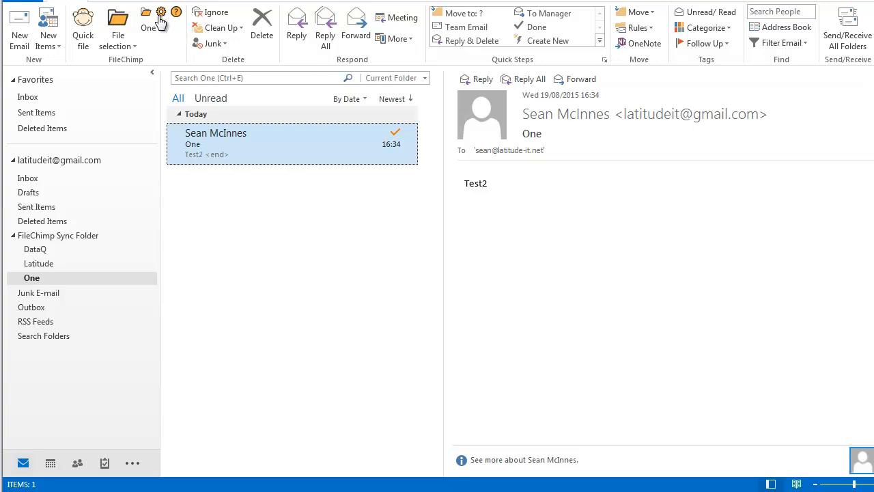
In the FileChimp settings, enable creating sync folders for manually filed and routed emails, turn off Autosave sent emails, and save
{"action": "left_click", "coordinate": [33, 178]}
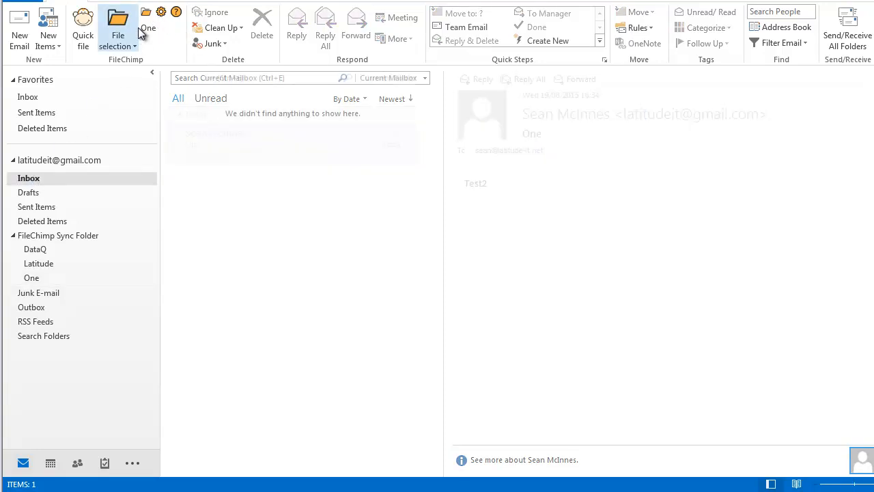
{"action": "left_click", "coordinate": [162, 13]}
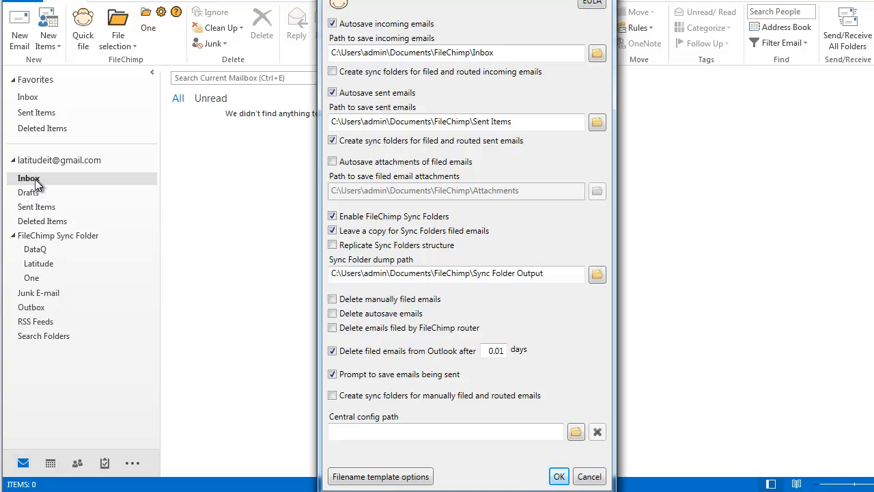
{"action": "left_click", "coordinate": [332, 400]}
{"action": "left_click", "coordinate": [333, 93]}
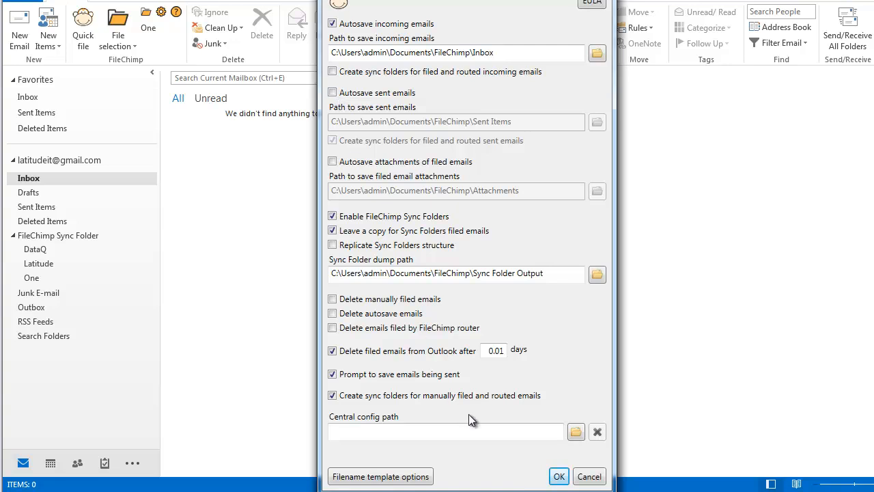
{"action": "left_click", "coordinate": [559, 477]}
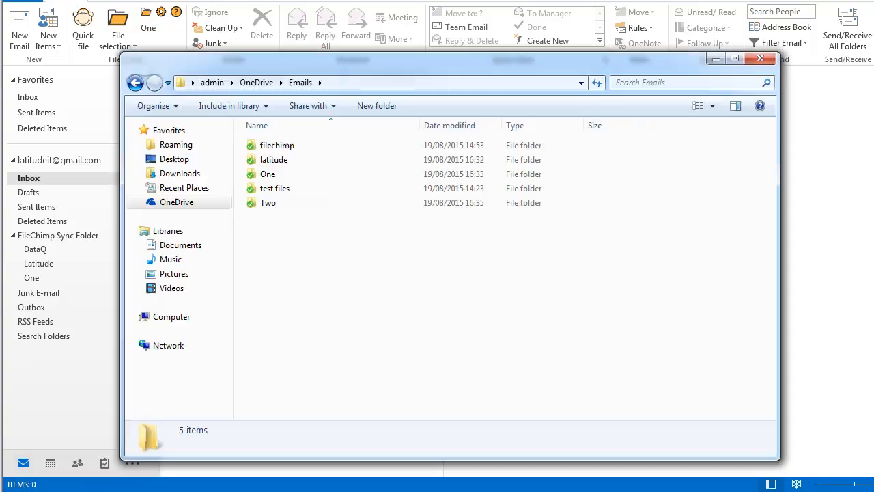
Create another folder named "Three" inside OneDrive\Emails in File Explorer
{"action": "right_click", "coordinate": [261, 291]}
{"action": "mouse_move", "coordinate": [379, 454]}
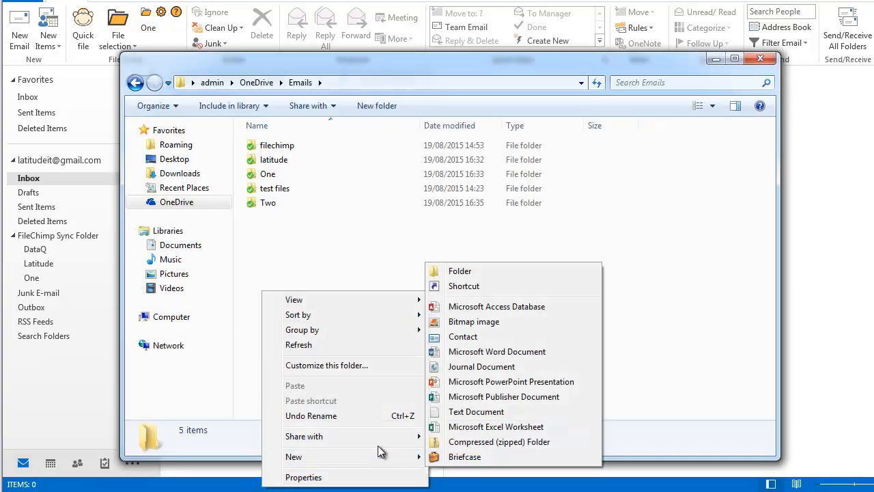
{"action": "left_click", "coordinate": [466, 271]}
{"action": "type", "text": "Three"}
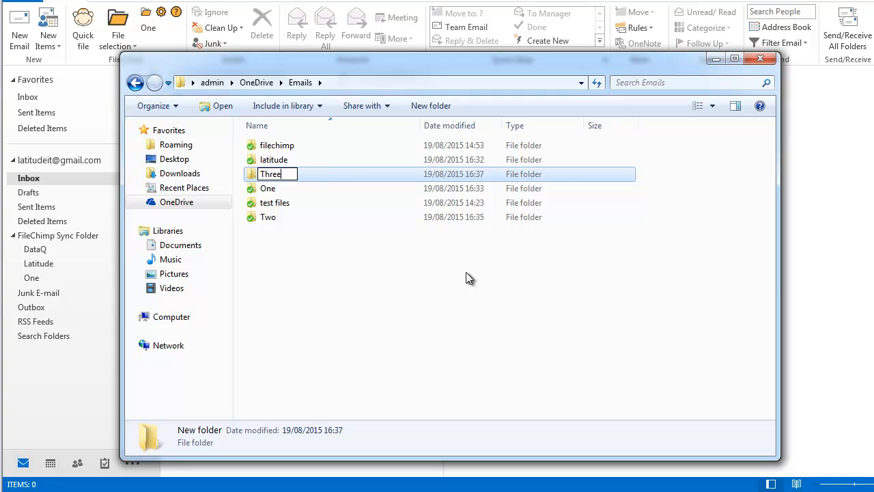
{"action": "key", "text": "Return"}
Compose a new Outlook email to the contact with subject "three" and body "test"
{"action": "left_click", "coordinate": [19, 30]}
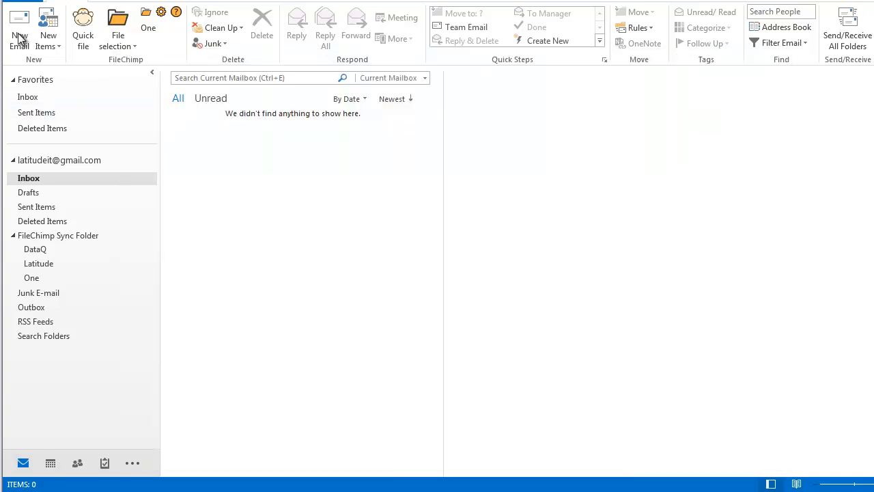
{"action": "type", "text": "sean"}
{"action": "key", "text": "Tab"}
{"action": "key", "text": "Tab"}
{"action": "type", "text": "three"}
{"action": "left_click", "coordinate": [215, 211]}
{"action": "type", "text": "es"}
{"action": "key", "text": "BackSpace"}
{"action": "key", "text": "BackSpace"}
{"action": "type", "text": "test"}
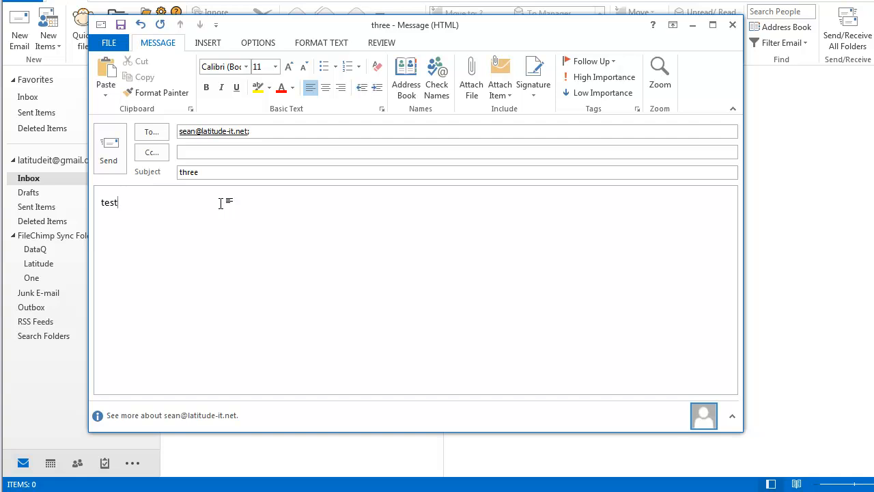
Send the "three" email, choosing OneDrive\Emails\Three as its filing location
{"action": "left_click", "coordinate": [110, 152]}
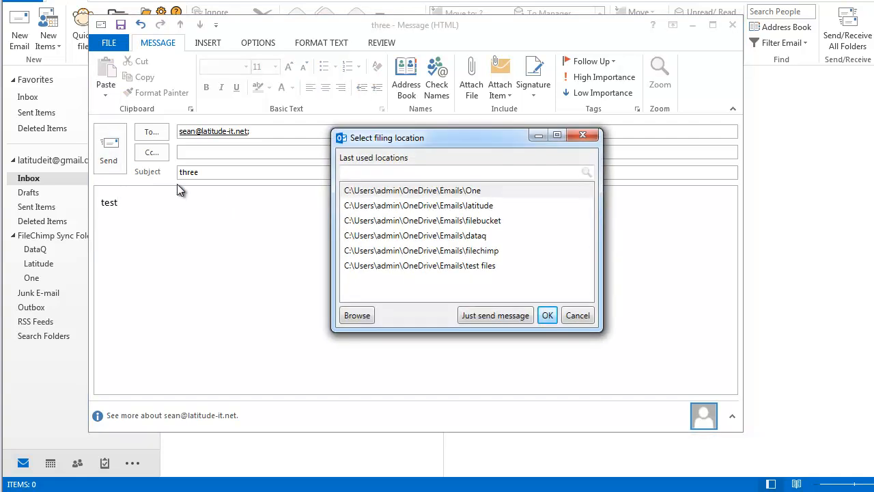
{"action": "left_click", "coordinate": [367, 319]}
{"action": "left_click", "coordinate": [493, 297]}
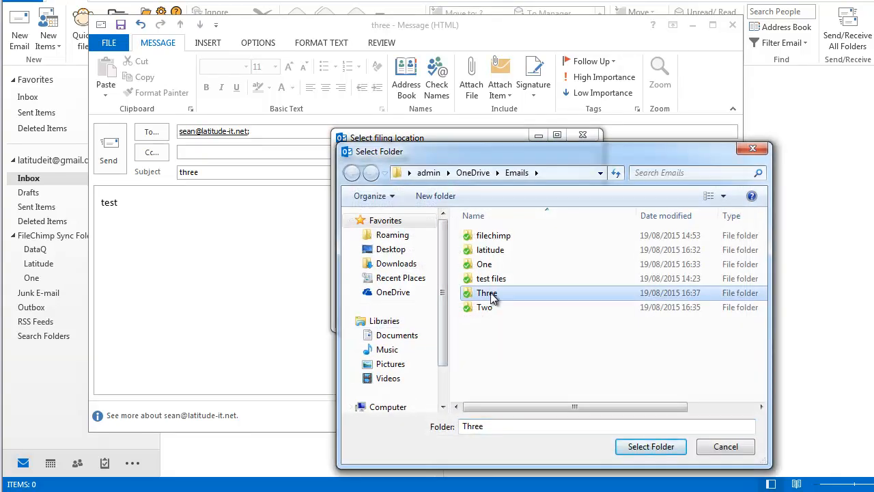
{"action": "left_click", "coordinate": [634, 445]}
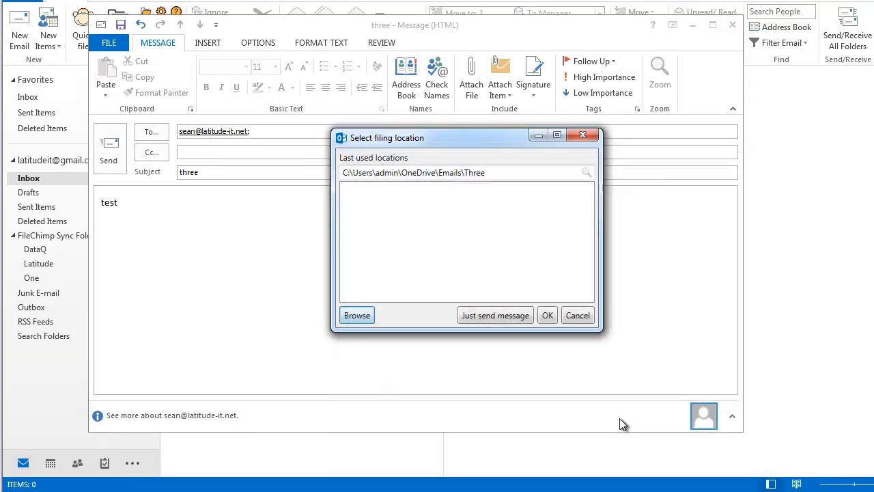
{"action": "left_click", "coordinate": [549, 316]}
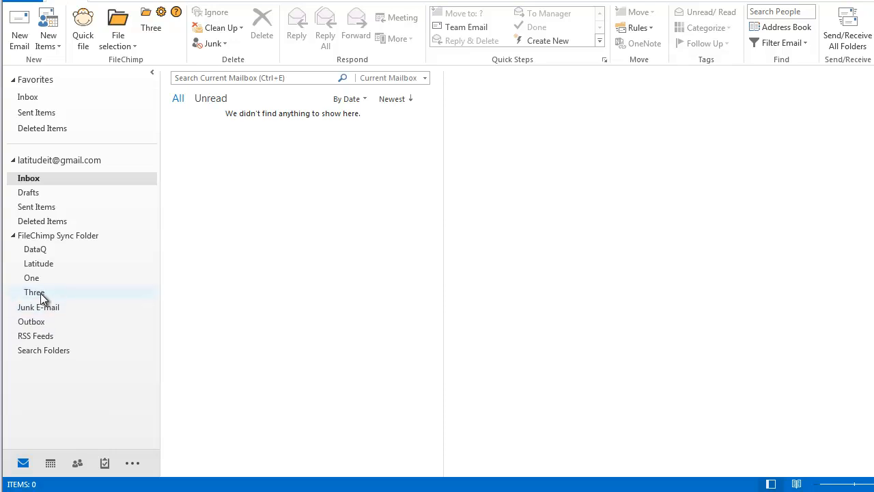
Check the Three sync folder for the sent message and OneDrive\Emails\Three for its filed copy, then close File Explorer
{"action": "left_click", "coordinate": [34, 292]}
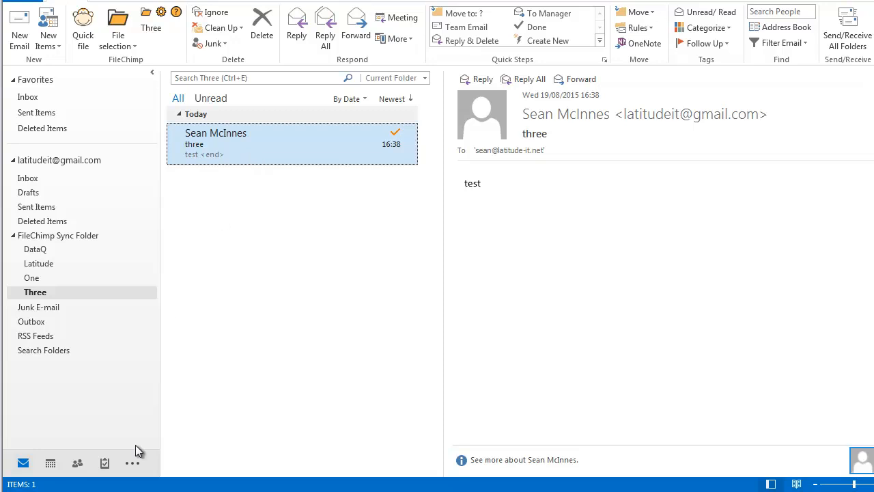
{"action": "left_click", "coordinate": [130, 491]}
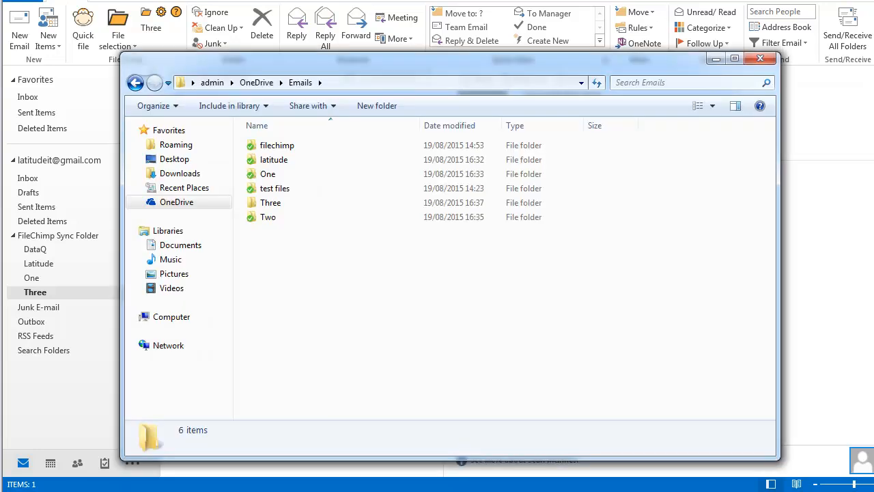
{"action": "double_click", "coordinate": [280, 203]}
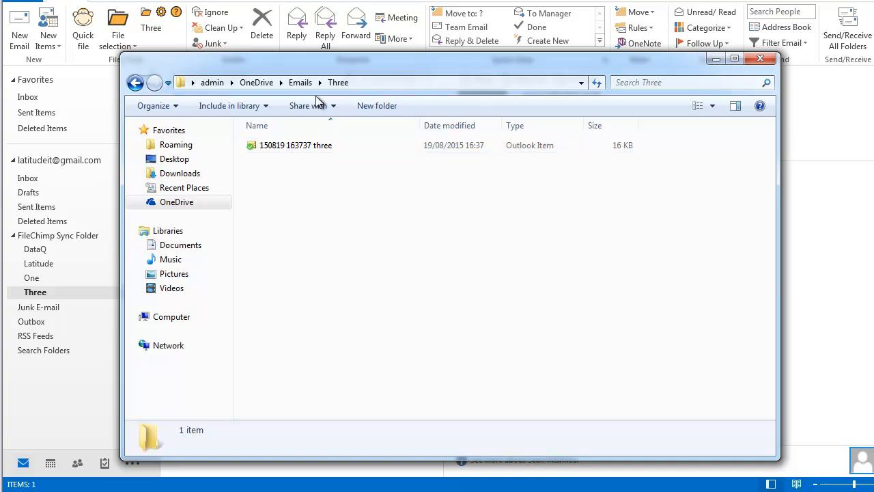
{"action": "left_click", "coordinate": [760, 58]}
Open the FileChimp settings in Outlook
{"action": "left_click", "coordinate": [161, 12]}
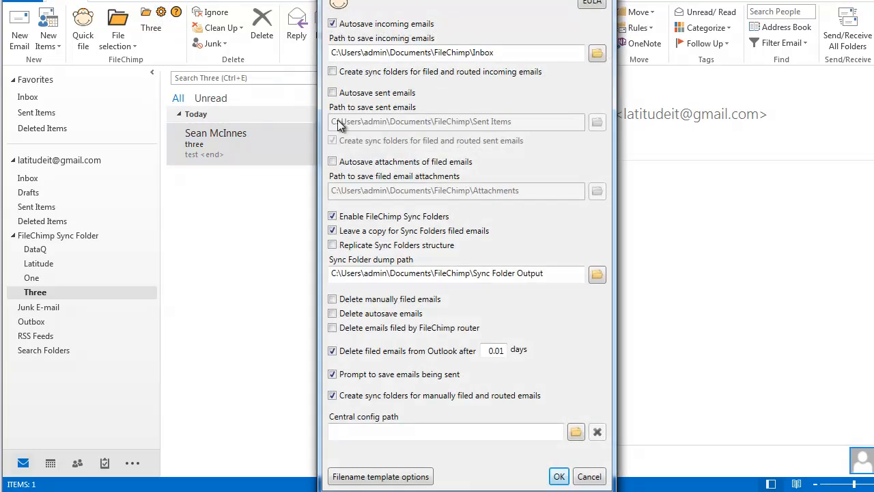